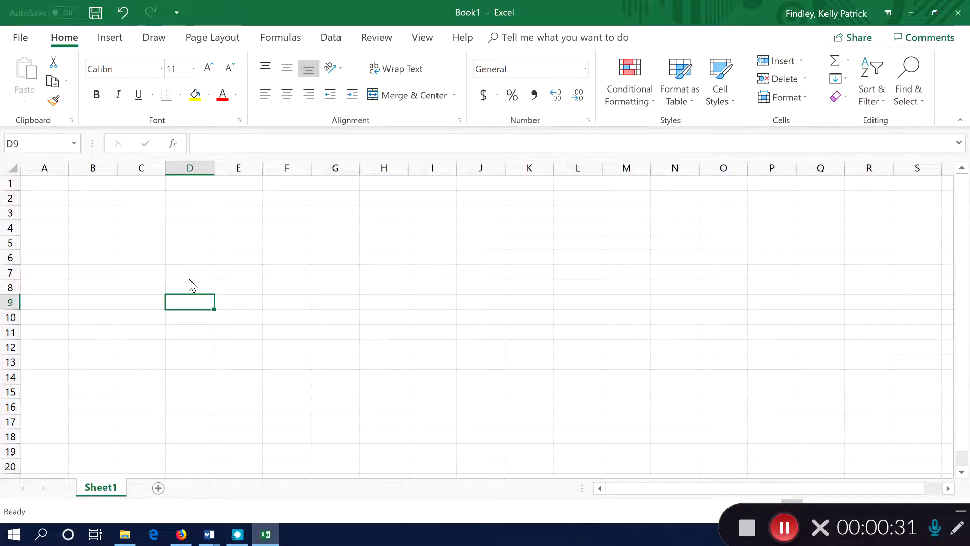
Enter the formula =RANDBETWEEN(1,100) in cell A1 to generate a random whole number
{"action": "left_click", "coordinate": [45, 182]}
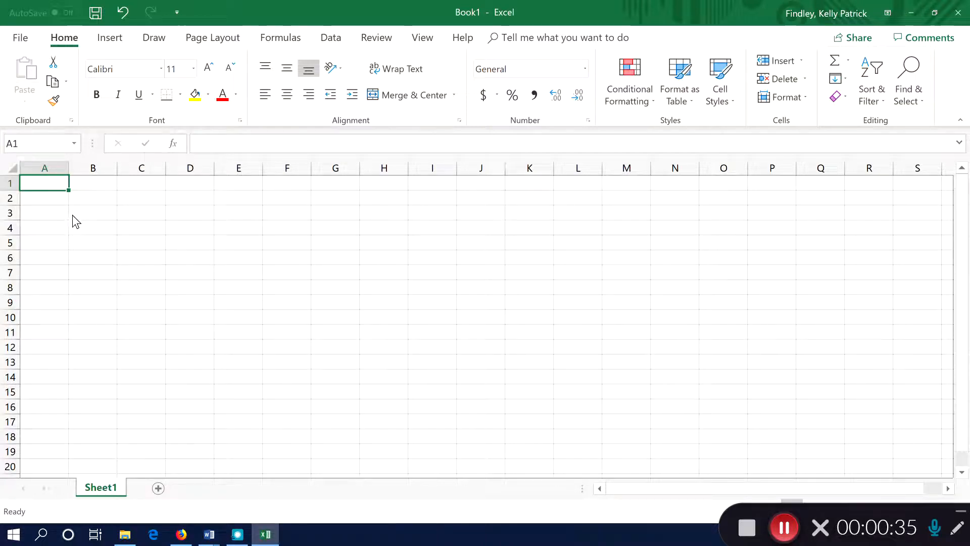
{"action": "left_click", "coordinate": [218, 147]}
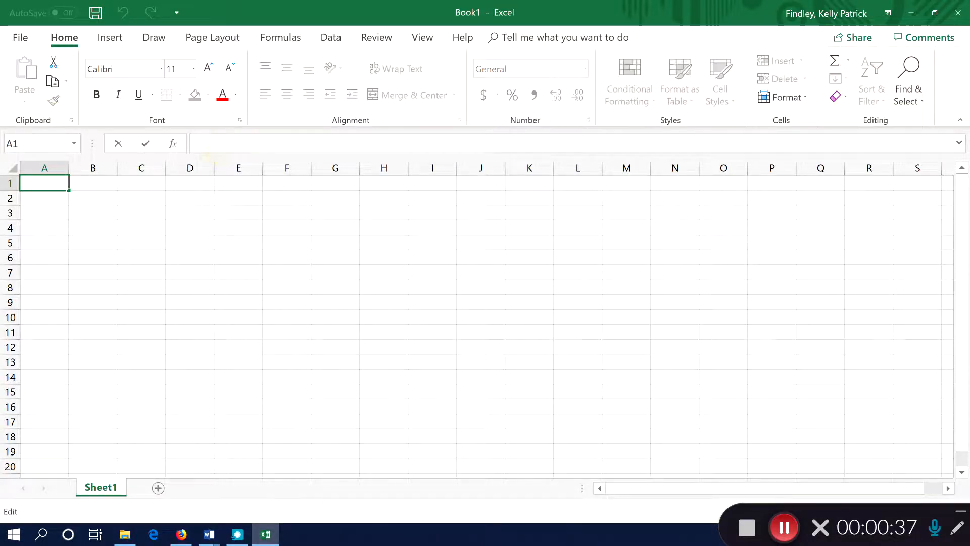
{"action": "type", "text": "="}
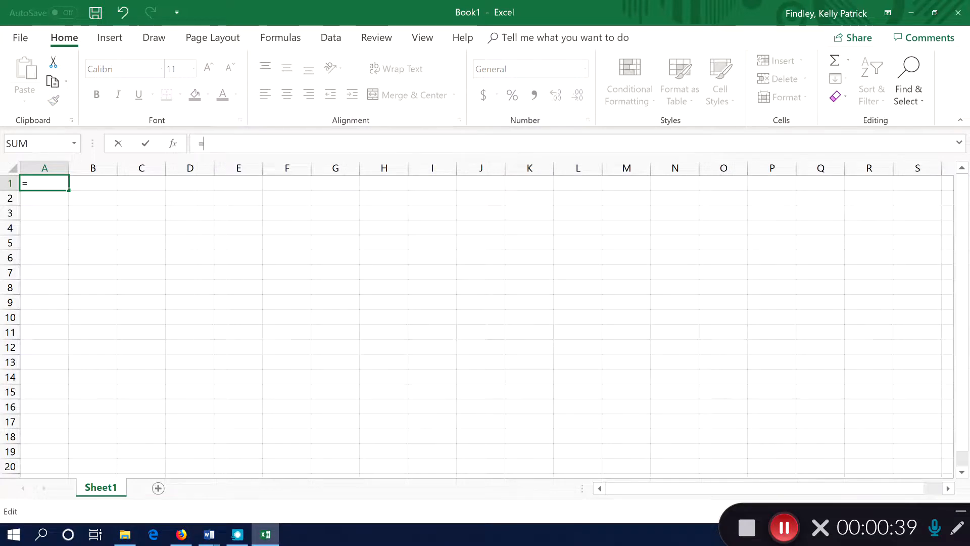
{"action": "type", "text": "RANDB"}
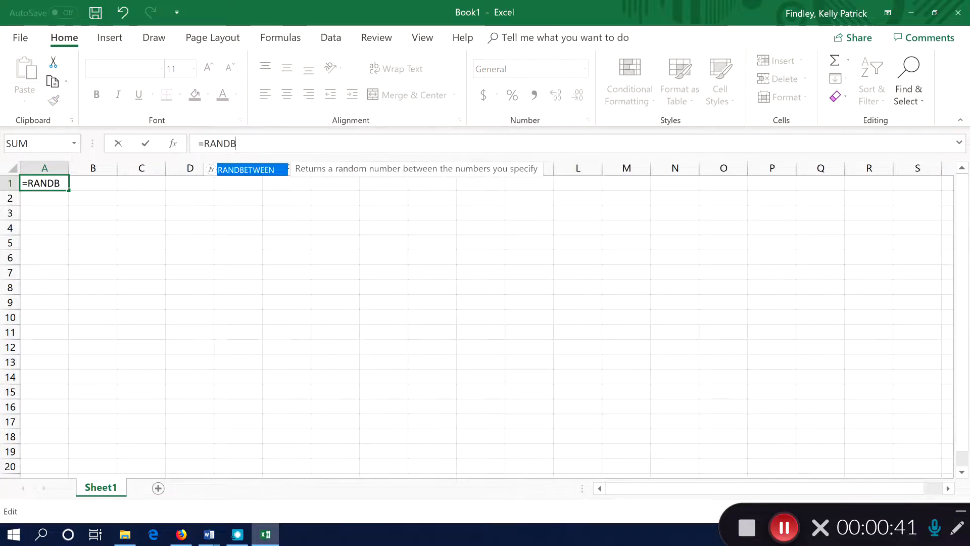
{"action": "type", "text": "ETWEEN("}
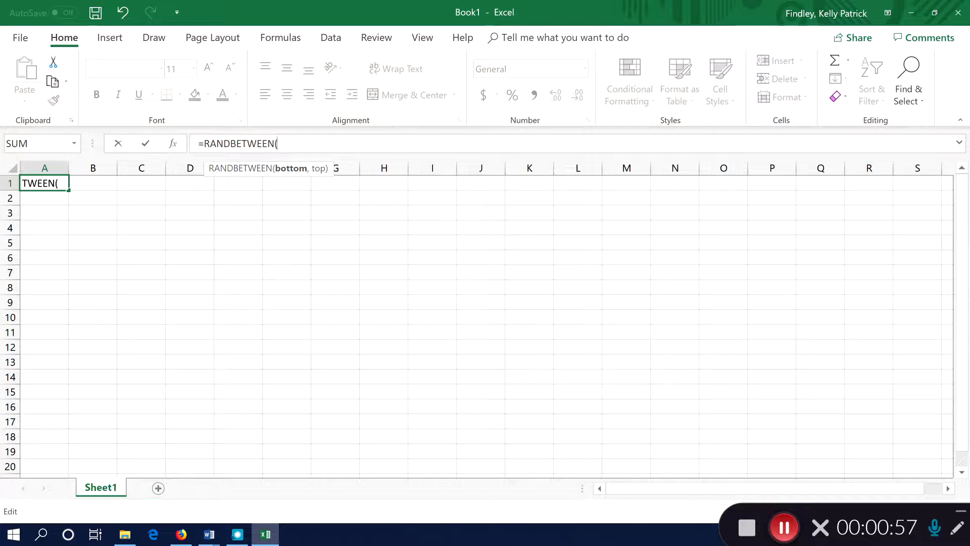
{"action": "type", "text": ",100)"}
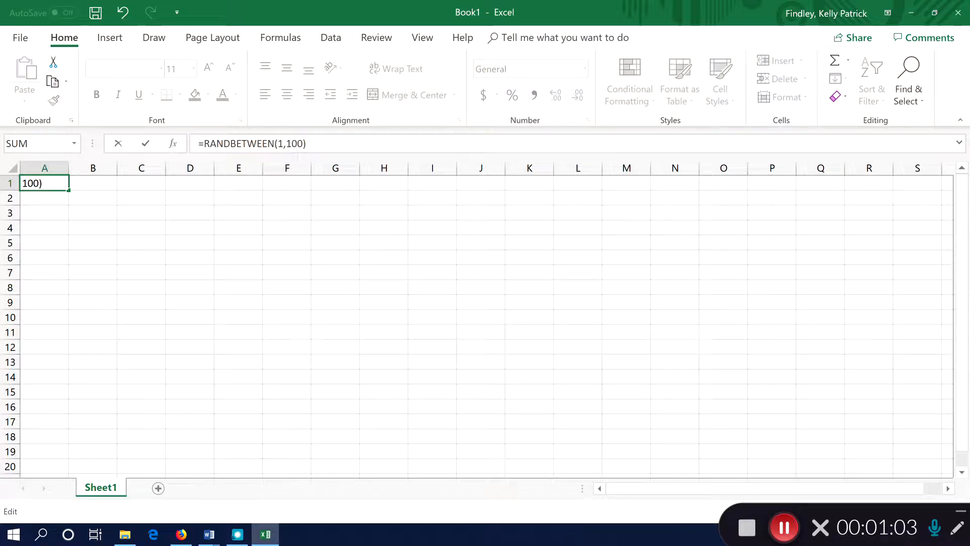
{"action": "key", "text": "Return"}
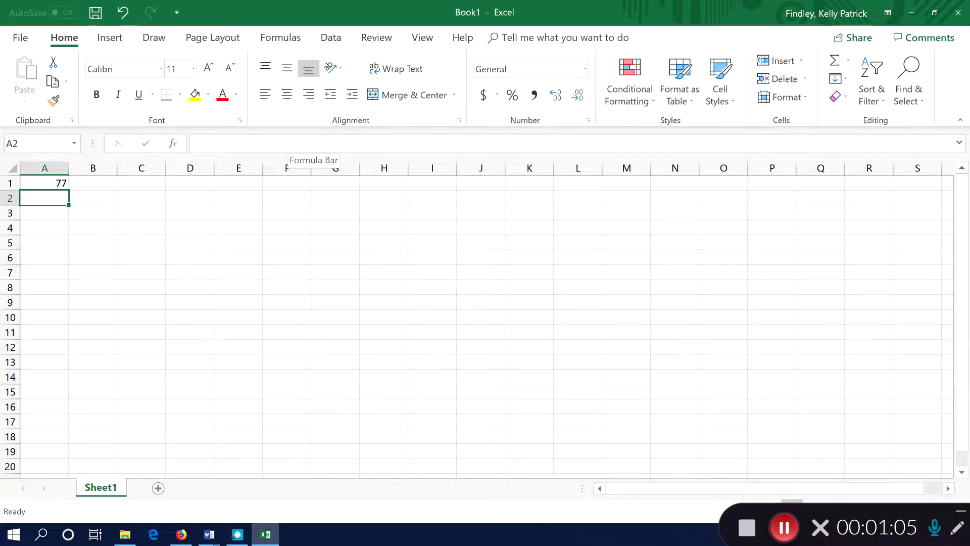
Re-enter the unchanged formula in cell A1 twice to draw new random numbers
{"action": "left_click", "coordinate": [55, 184]}
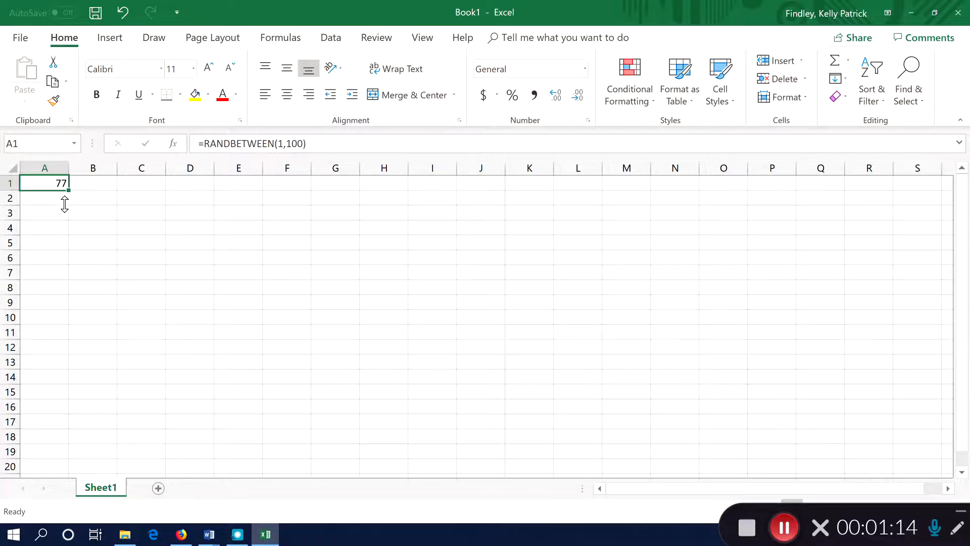
{"action": "left_click", "coordinate": [47, 210]}
{"action": "left_click", "coordinate": [47, 184]}
{"action": "left_click", "coordinate": [369, 148]}
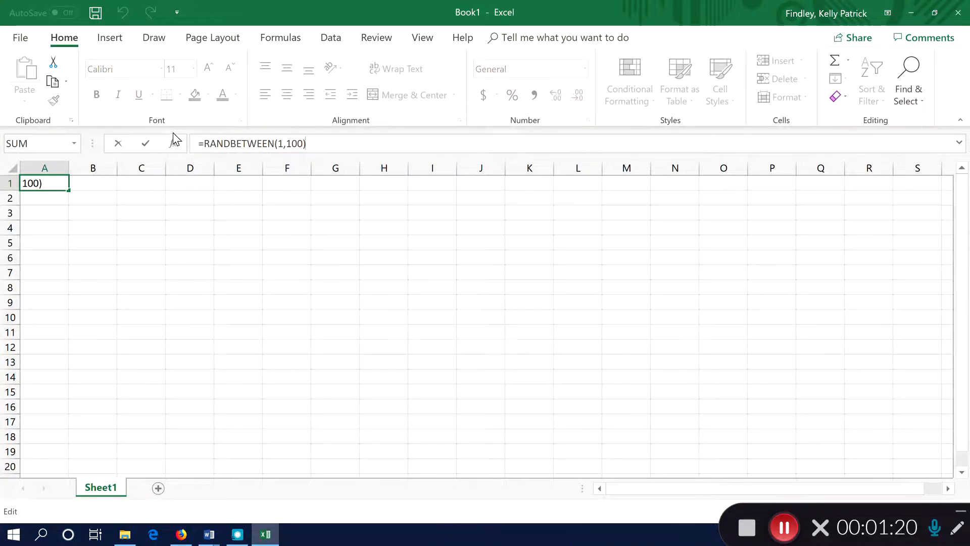
{"action": "key", "text": "Return"}
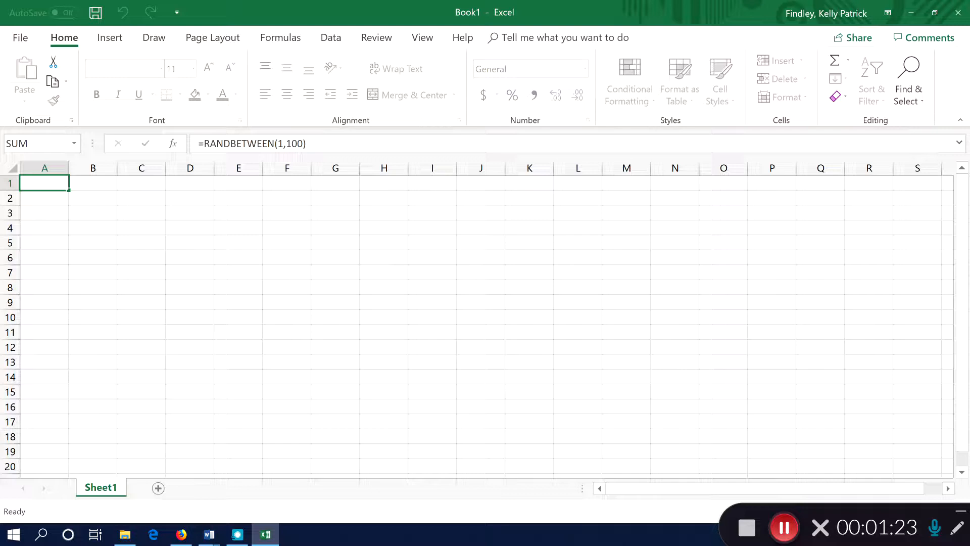
{"action": "left_click", "coordinate": [63, 183]}
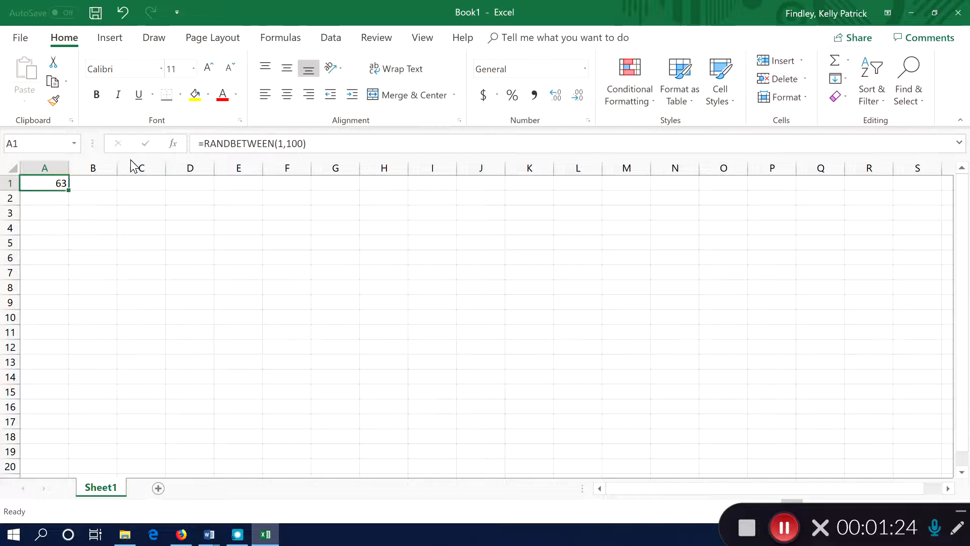
{"action": "left_click", "coordinate": [354, 143]}
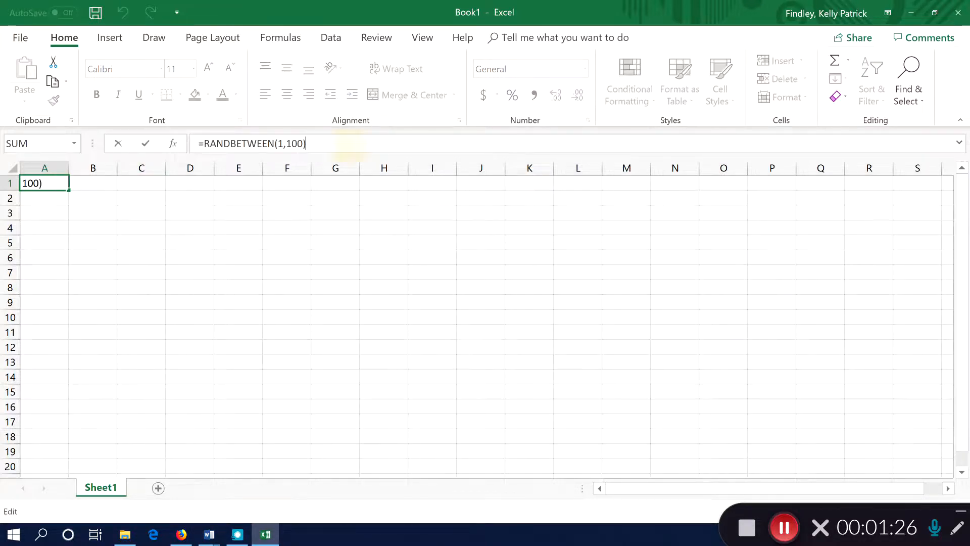
{"action": "key", "text": "Return"}
{"action": "left_click", "coordinate": [87, 229]}
{"action": "left_click", "coordinate": [60, 183]}
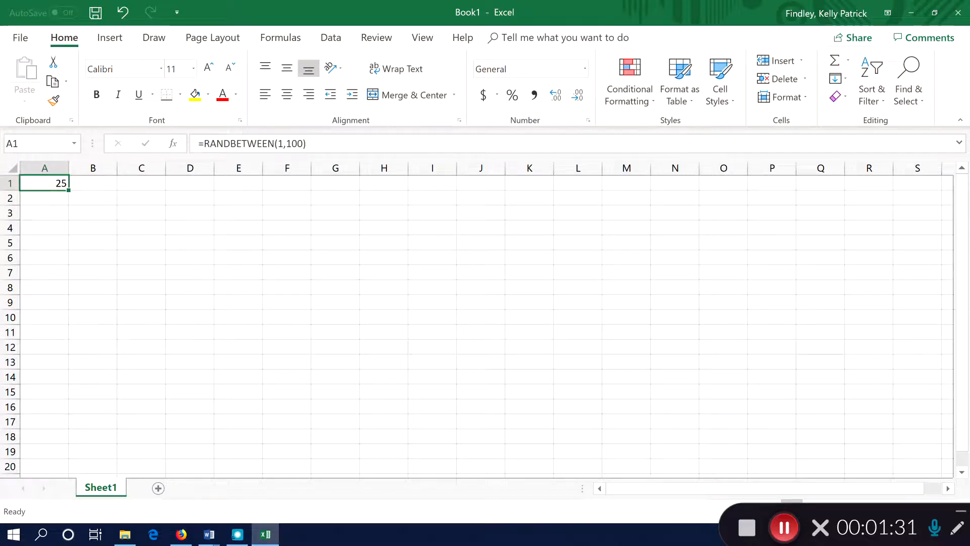
Fill the random number formula from A1 down through cell A15
{"action": "left_click_drag", "start_coordinate": [69, 190], "coordinate": [69, 399]}
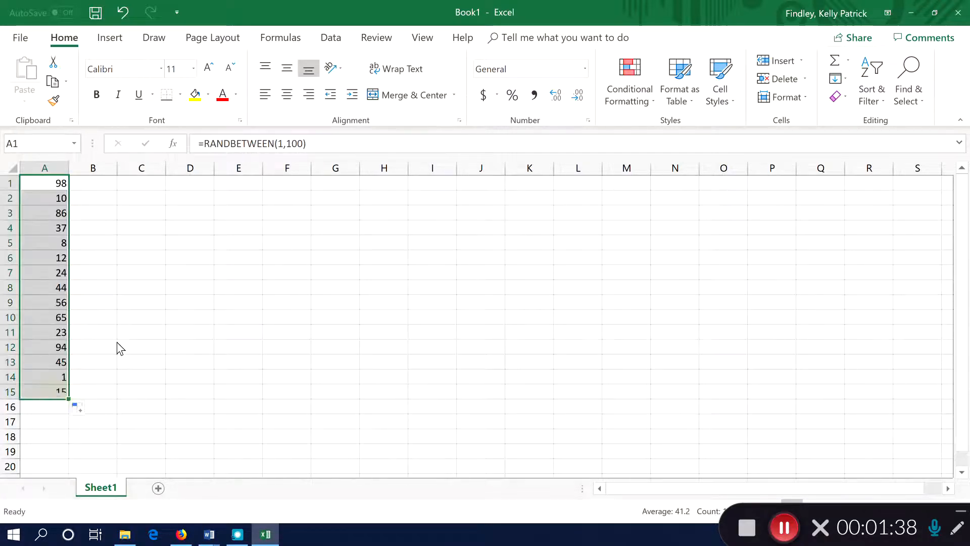
{"action": "left_click", "coordinate": [127, 347]}
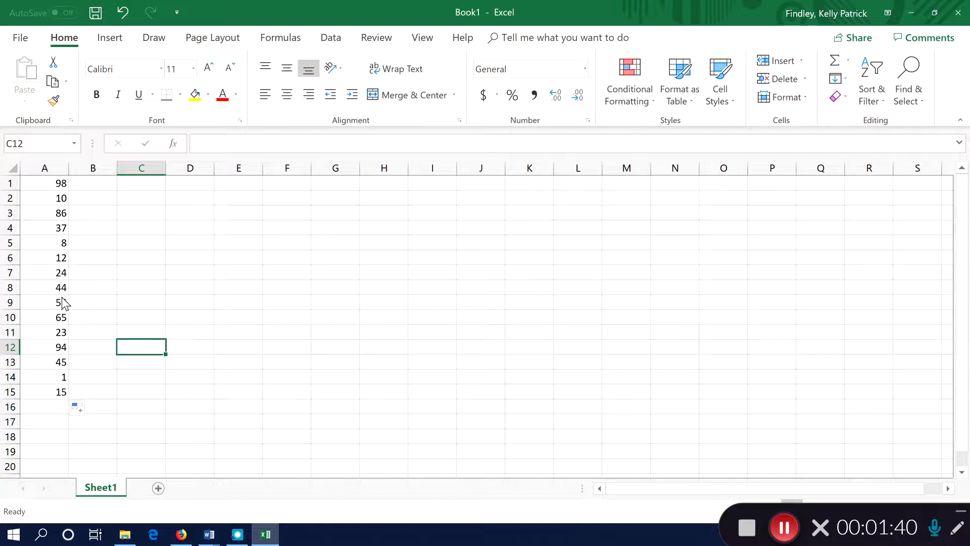
{"action": "left_click", "coordinate": [92, 289]}
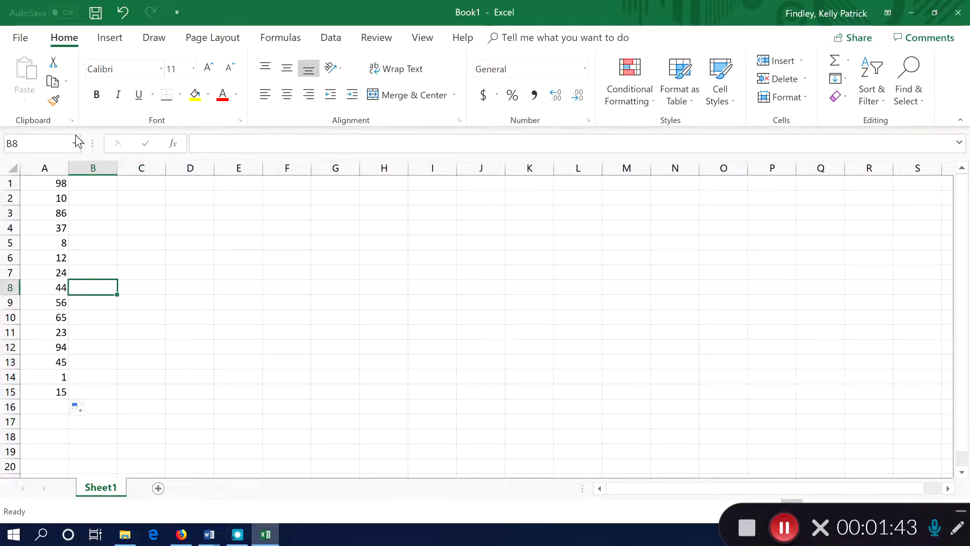
{"action": "left_click", "coordinate": [42, 168]}
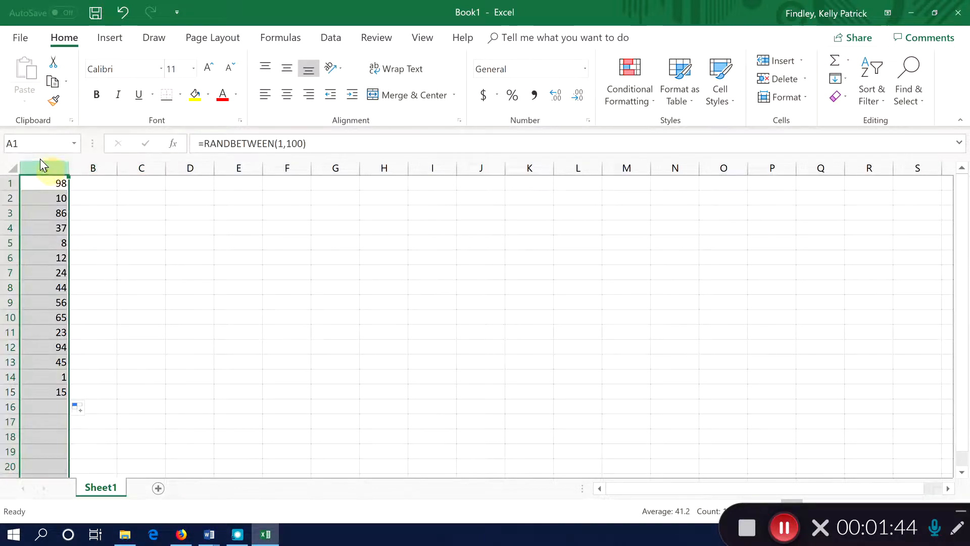
{"action": "left_click", "coordinate": [45, 187]}
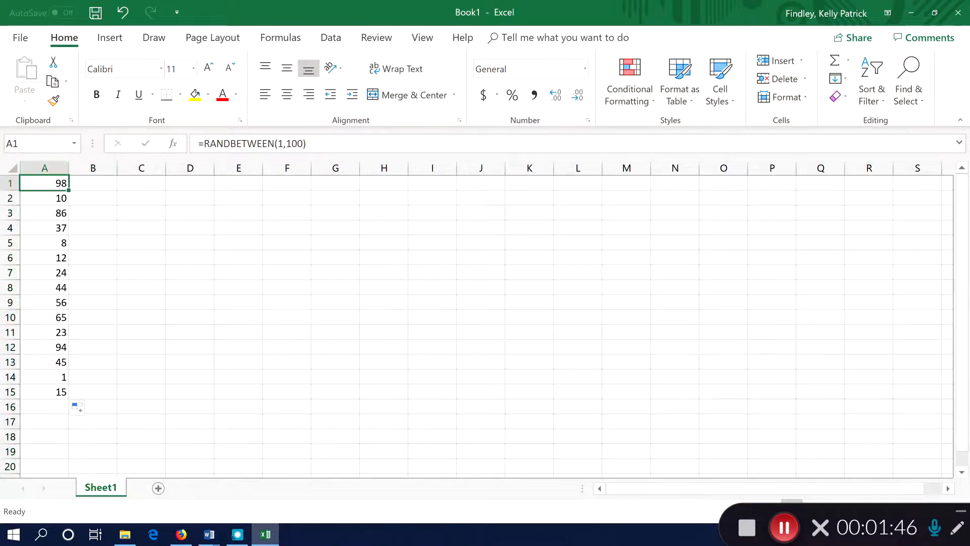
Enter the test text D in cell E4 to trigger a recalculation of the random numbers
{"action": "left_click", "coordinate": [247, 229]}
{"action": "type", "text": "D"}
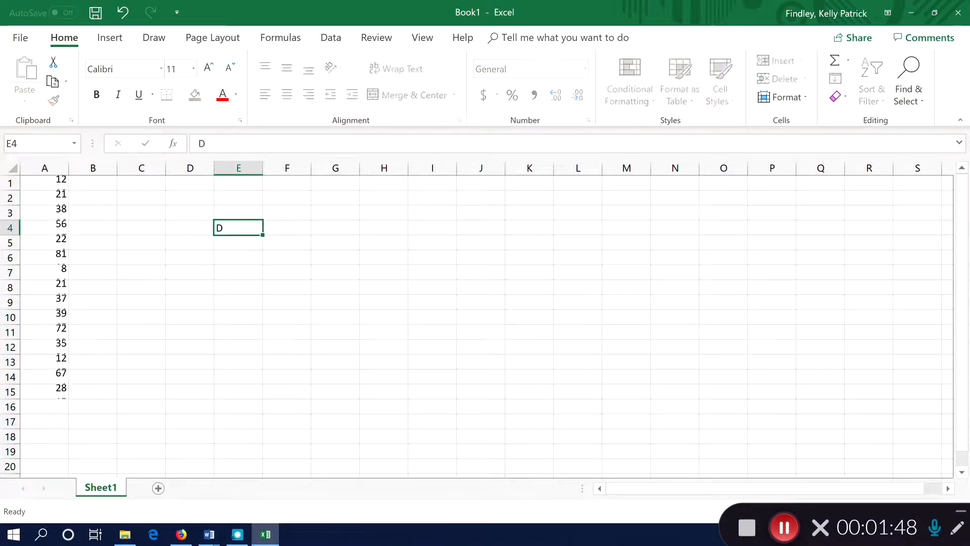
{"action": "key", "text": "Return"}
{"action": "left_click", "coordinate": [242, 145]}
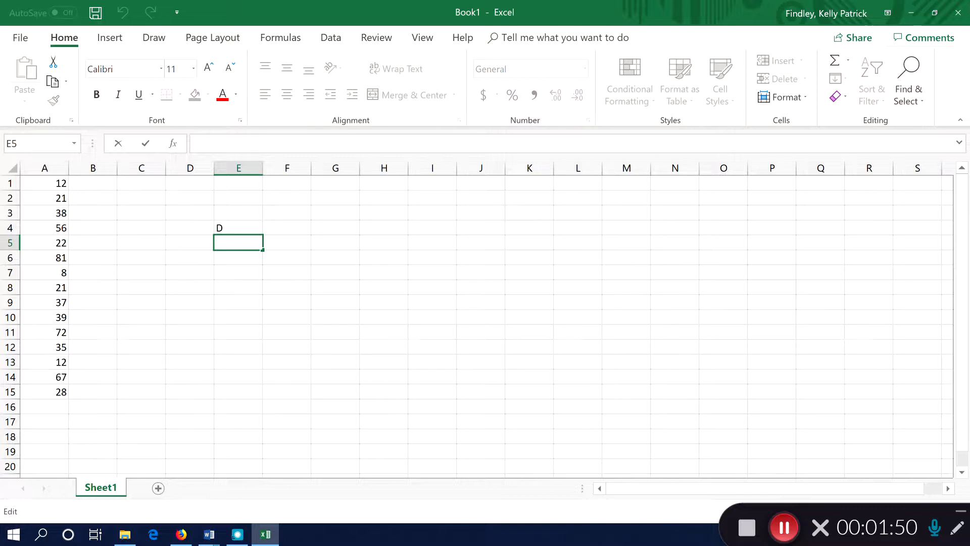
Re-enter the unchanged formula in cell A2 and clear the test text from E4
{"action": "left_click", "coordinate": [42, 193]}
{"action": "left_click", "coordinate": [341, 144]}
{"action": "key", "text": "Return"}
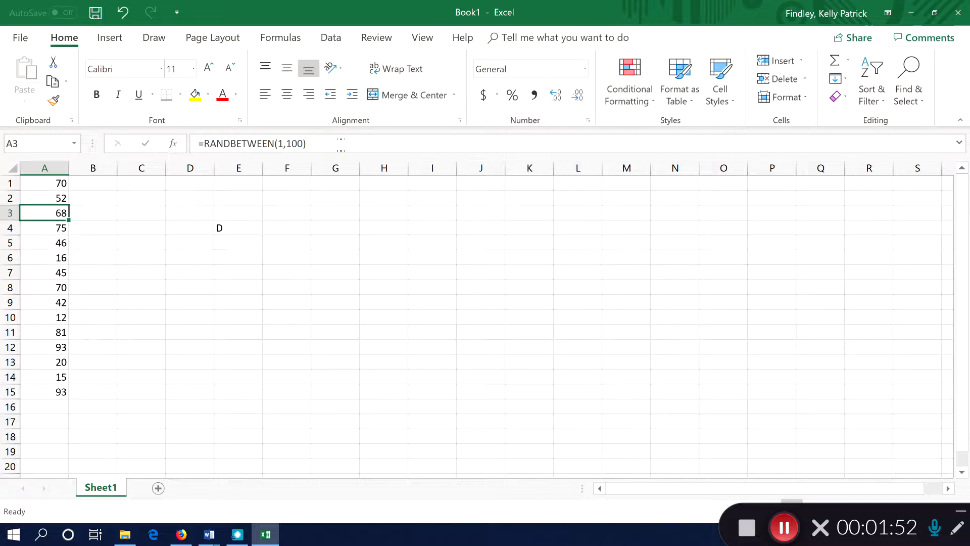
{"action": "left_click", "coordinate": [230, 227]}
{"action": "key", "text": "Delete"}
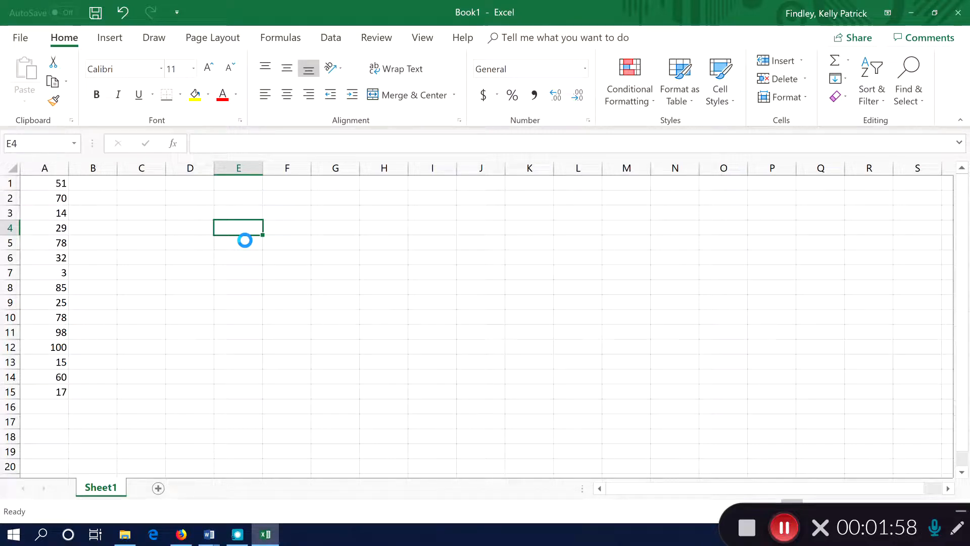
Copy the random numbers in A1:A15 and paste them over themselves as values only, replacing the formulas
{"action": "left_click_drag", "start_coordinate": [42, 181], "coordinate": [49, 390]}
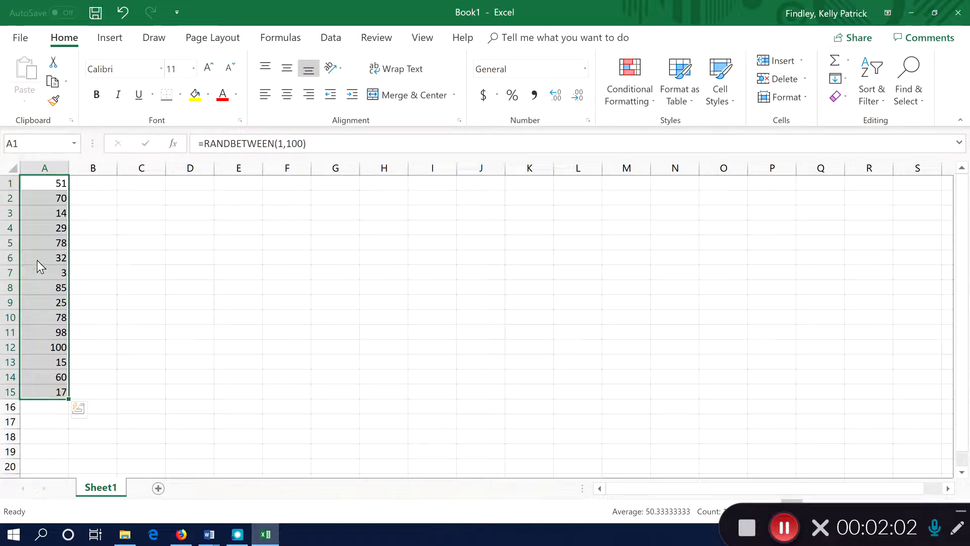
{"action": "key", "text": "ctrl+c"}
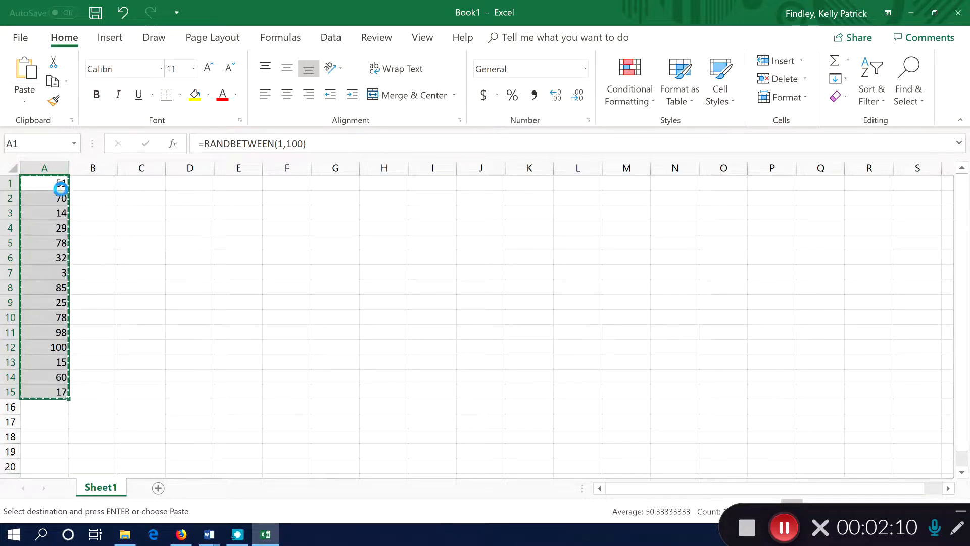
{"action": "right_click", "coordinate": [54, 184]}
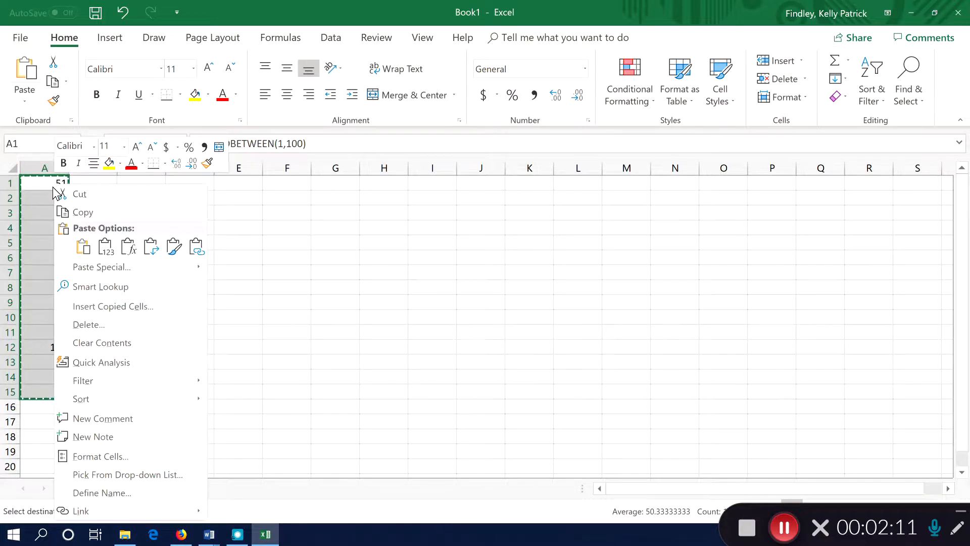
{"action": "left_click", "coordinate": [107, 247]}
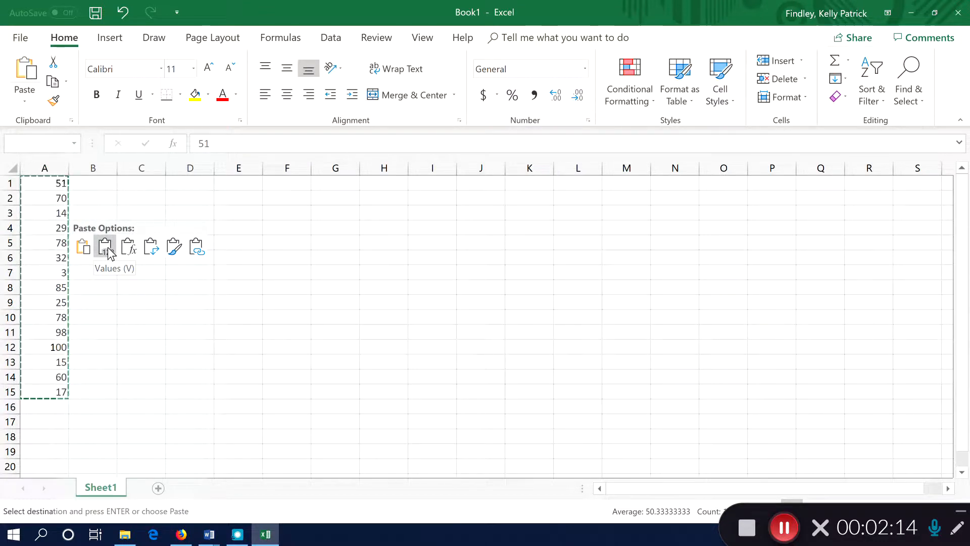
{"action": "right_click", "coordinate": [50, 226]}
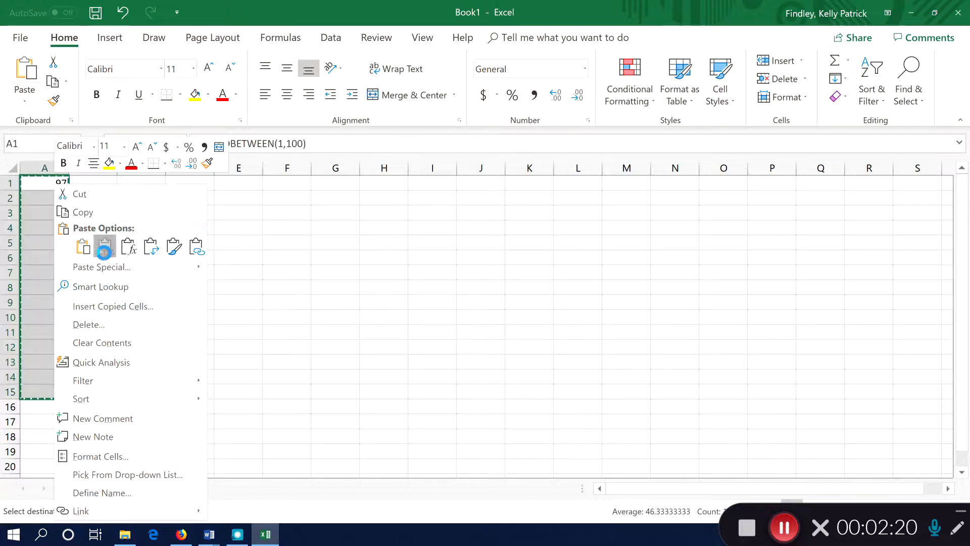
{"action": "left_click", "coordinate": [106, 247]}
{"action": "left_click", "coordinate": [68, 186]}
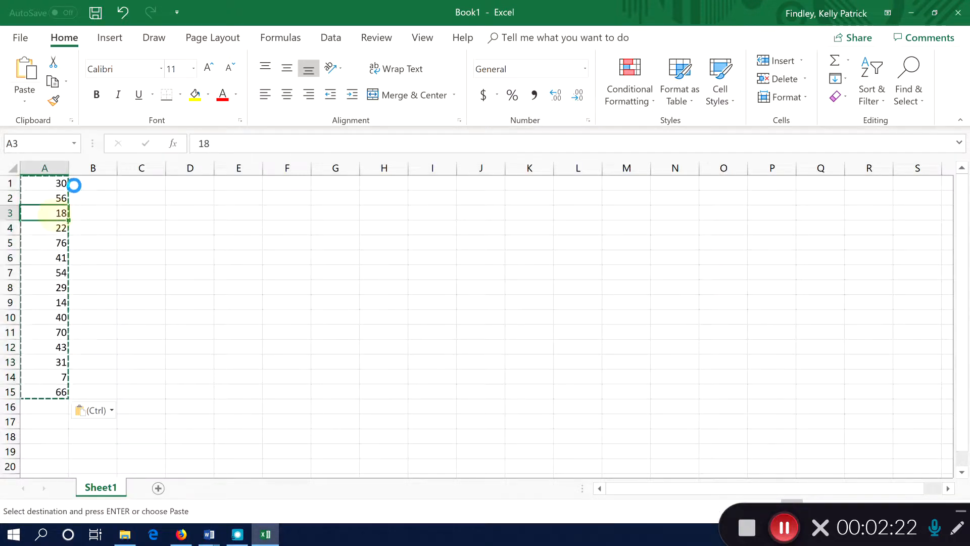
{"action": "key", "text": "Escape"}
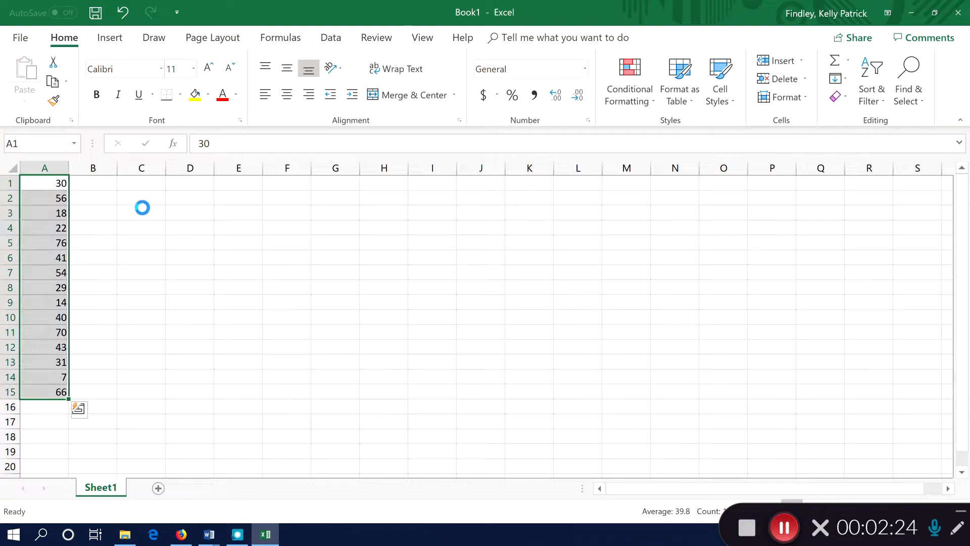
{"action": "left_click", "coordinate": [93, 195]}
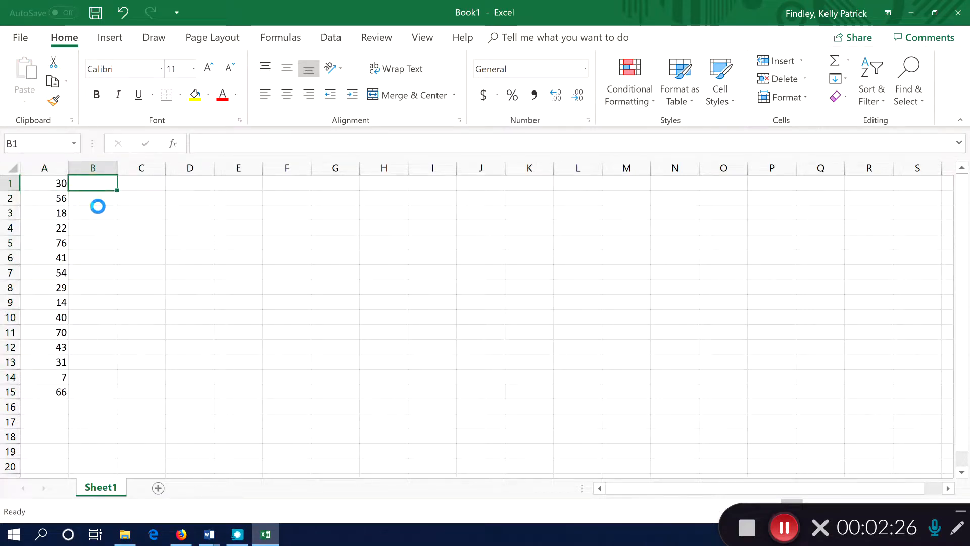
{"action": "left_click", "coordinate": [96, 203]}
Test the pasted values against recalculation by entering D in cell D3 and clearing it again
{"action": "left_click", "coordinate": [61, 187]}
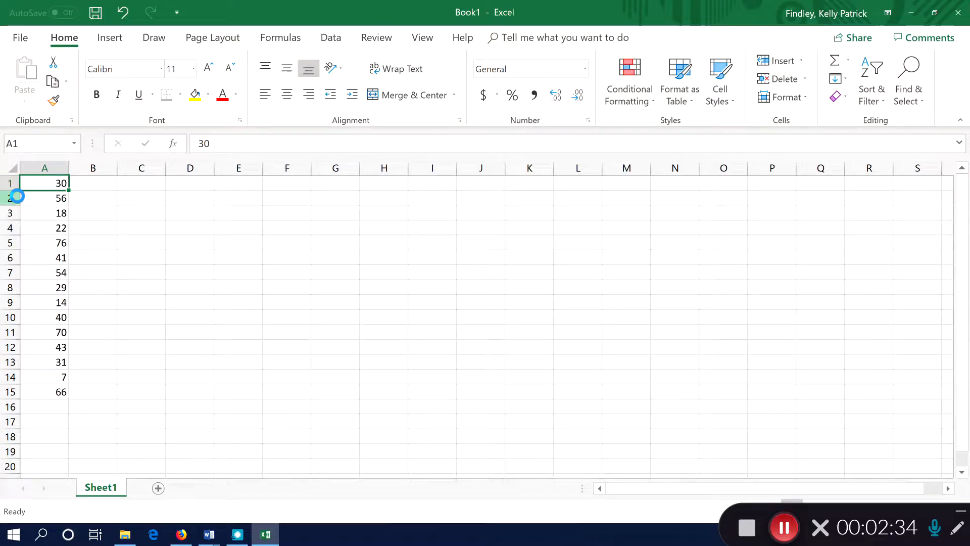
{"action": "left_click", "coordinate": [192, 216]}
{"action": "type", "text": "D"}
{"action": "key", "text": "Return"}
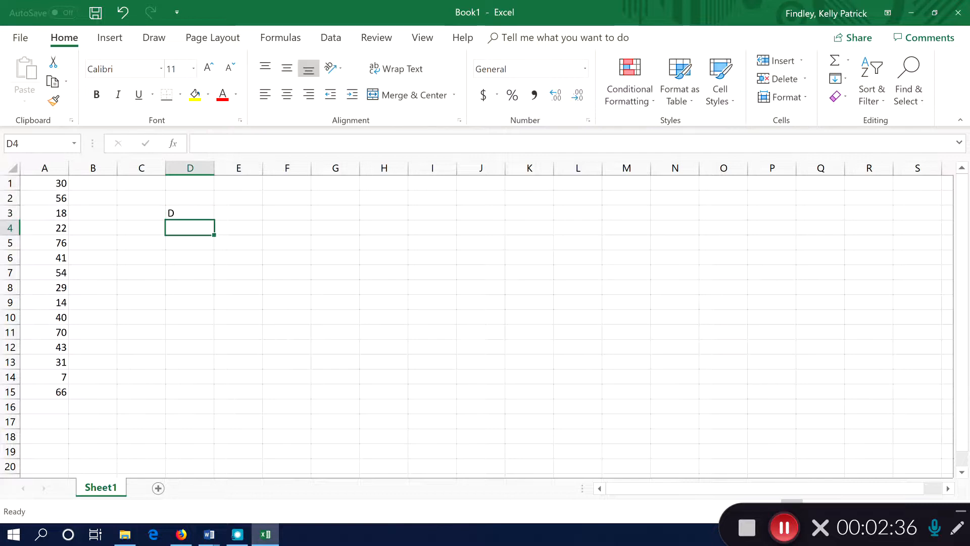
{"action": "left_click", "coordinate": [196, 211]}
{"action": "key", "text": "BackSpace"}
{"action": "left_click", "coordinate": [187, 270]}
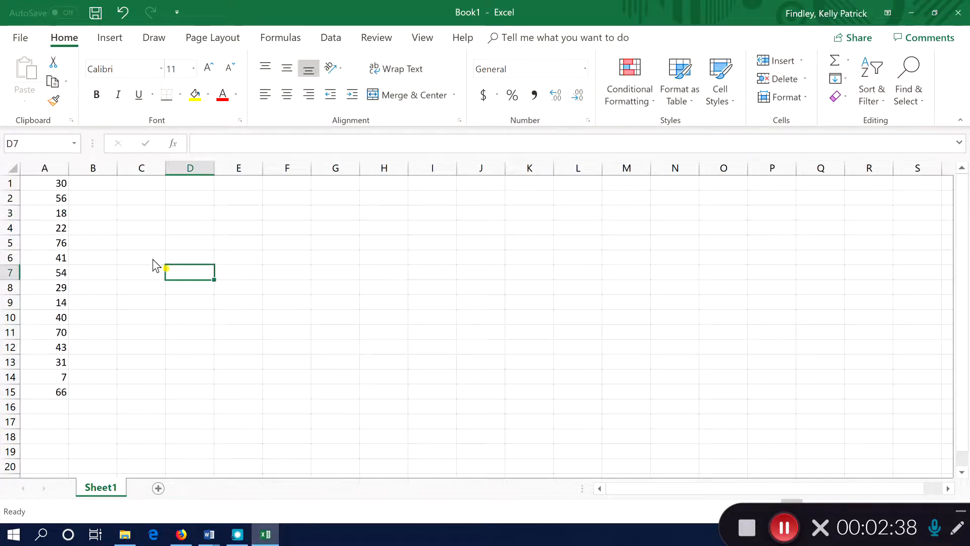
{"action": "left_click", "coordinate": [38, 185]}
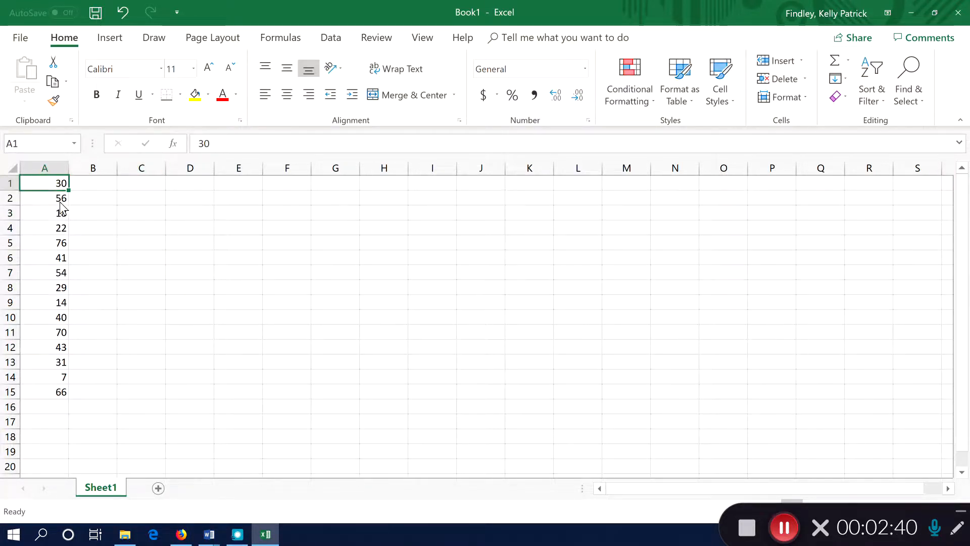
{"action": "left_click_drag", "start_coordinate": [43, 181], "coordinate": [61, 396]}
{"action": "left_click", "coordinate": [120, 302]}
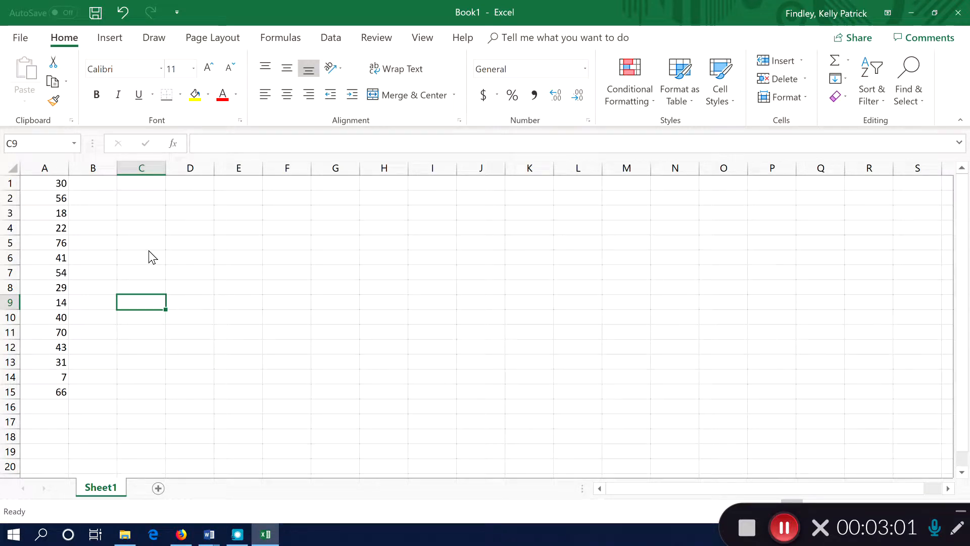
Enter the formula =RAND() in cell C1 to generate a random decimal between 0 and 1
{"action": "left_click", "coordinate": [149, 253]}
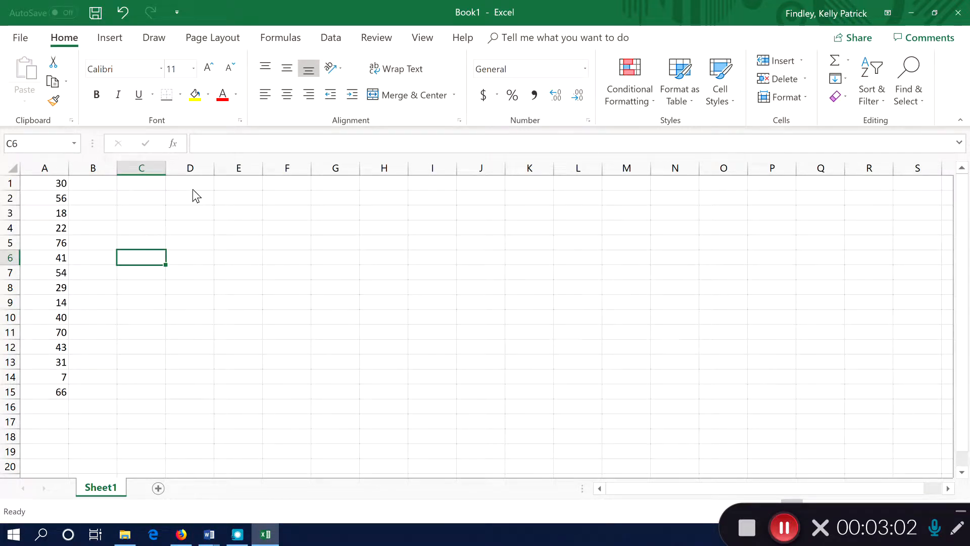
{"action": "left_click", "coordinate": [145, 188]}
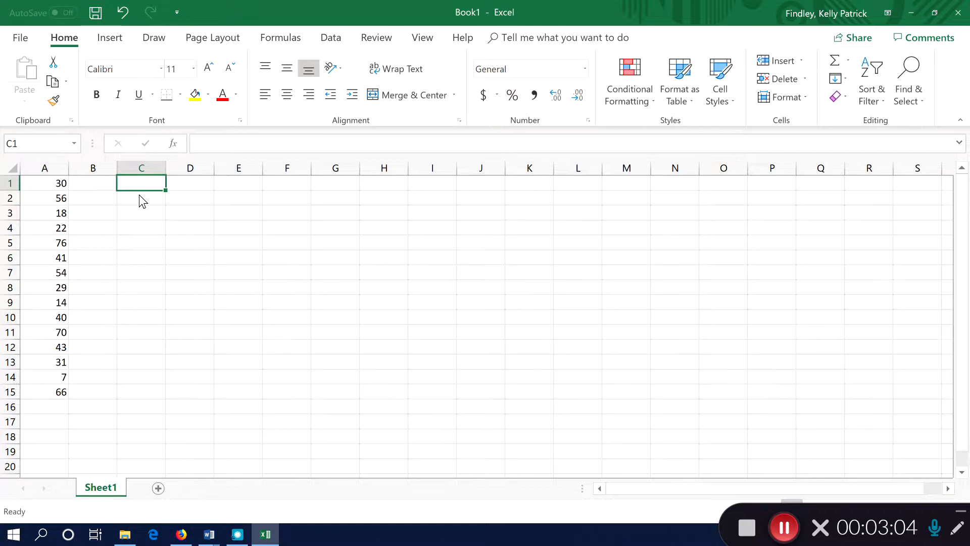
{"action": "type", "text": "="}
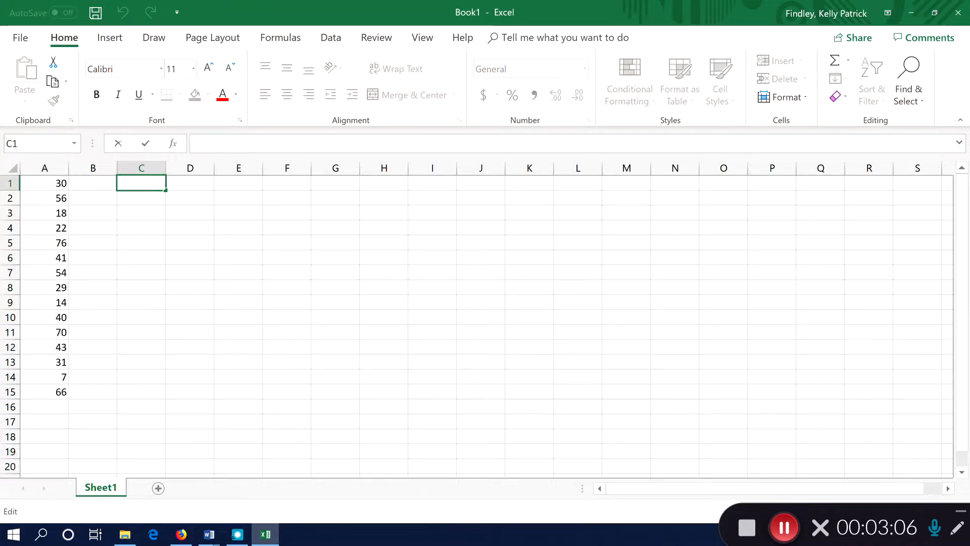
{"action": "type", "text": "RAND()"}
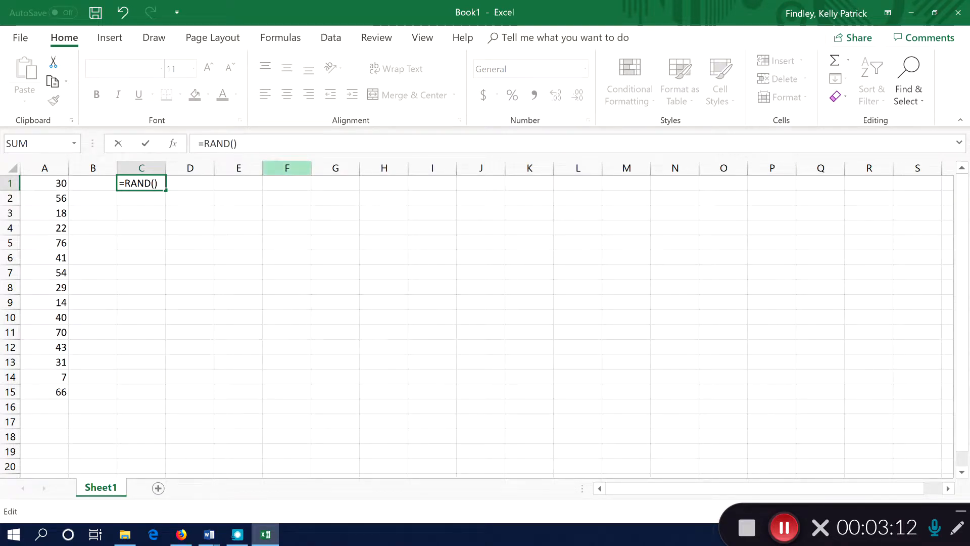
{"action": "key", "text": "Return"}
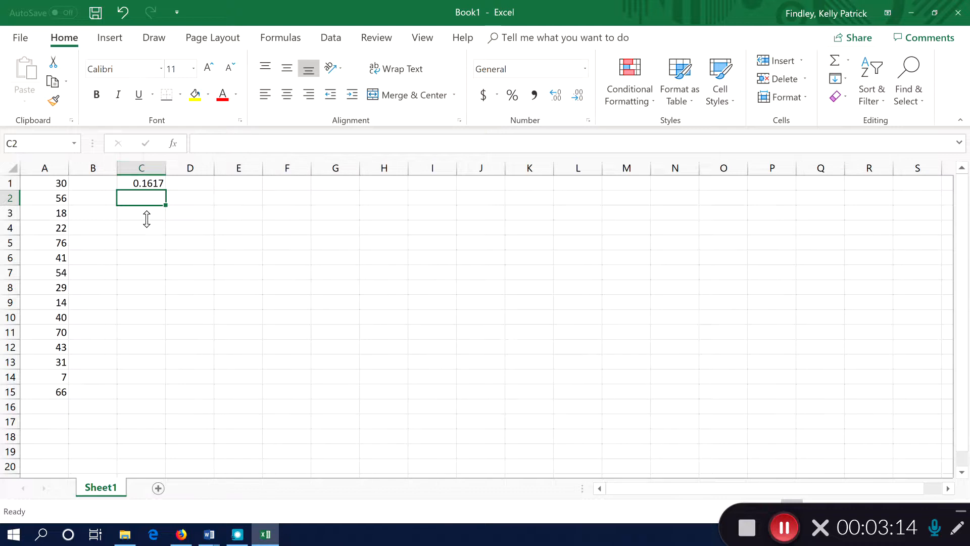
Show additional decimal places for the random value in C1, and reduce the display back to four decimals
{"action": "left_click", "coordinate": [148, 184]}
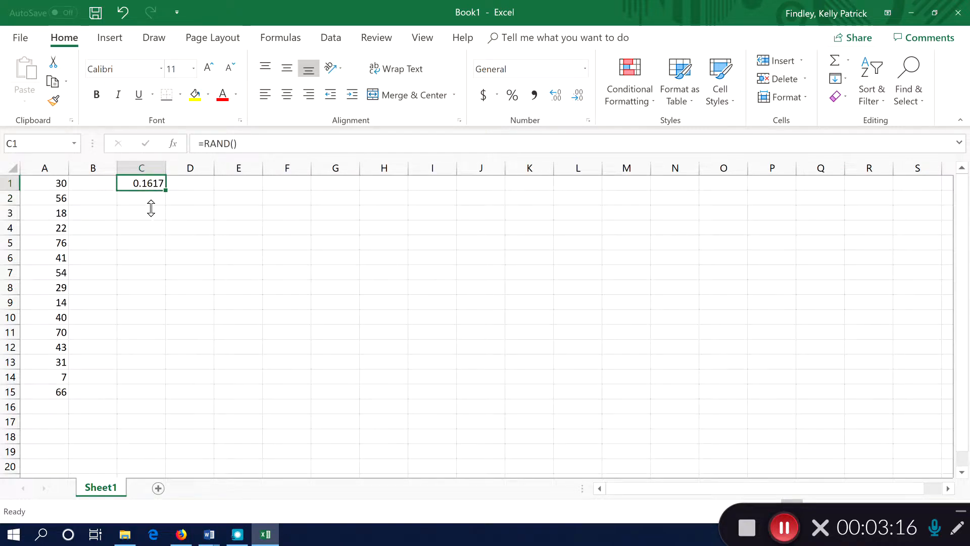
{"action": "left_click", "coordinate": [563, 95]}
{"action": "left_click", "coordinate": [563, 95]}
{"action": "left_click", "coordinate": [564, 95]}
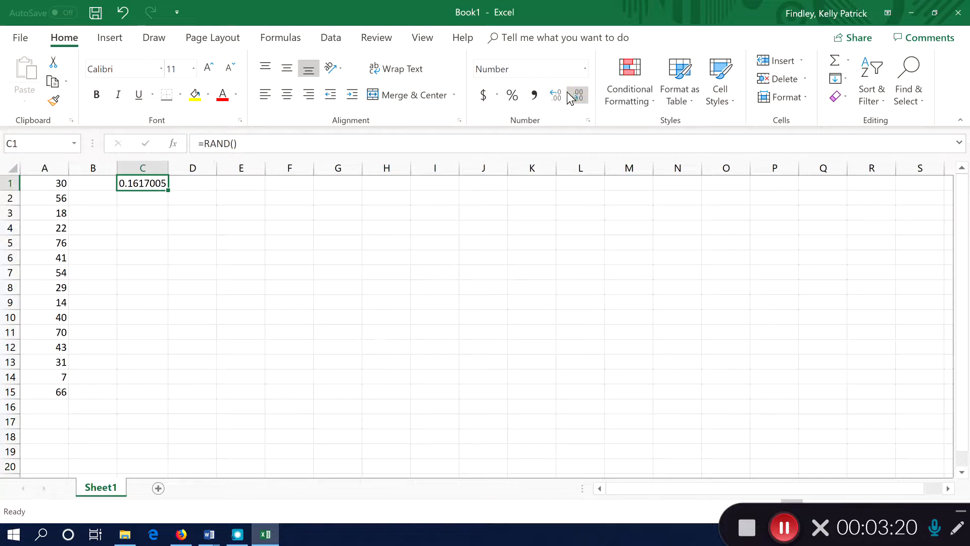
{"action": "left_click", "coordinate": [557, 95]}
{"action": "left_click", "coordinate": [576, 95]}
{"action": "left_click", "coordinate": [576, 95]}
{"action": "left_click", "coordinate": [576, 95]}
{"action": "left_click", "coordinate": [575, 96]}
{"action": "left_click", "coordinate": [204, 230]}
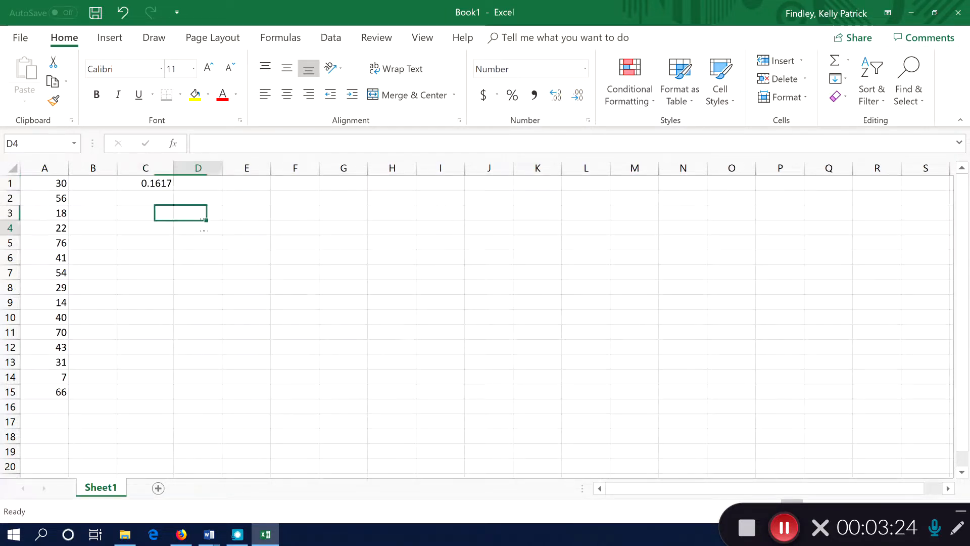
{"action": "left_click", "coordinate": [161, 182]}
{"action": "left_click", "coordinate": [145, 211]}
{"action": "left_click", "coordinate": [146, 183]}
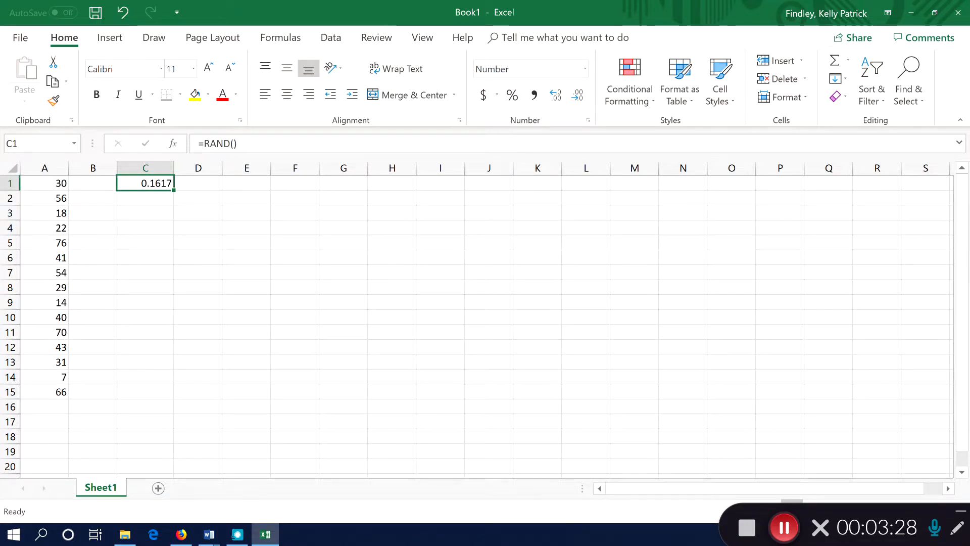